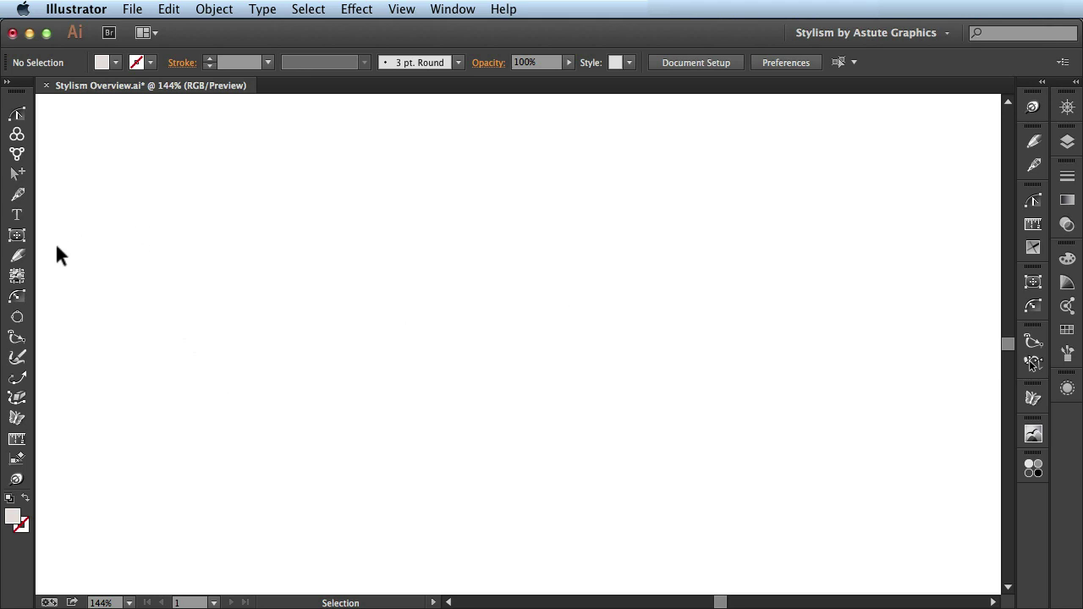
Choose the Dynamic Shapes tool for drawing on the empty artboard.
{"action": "left_click", "coordinate": [25, 245]}
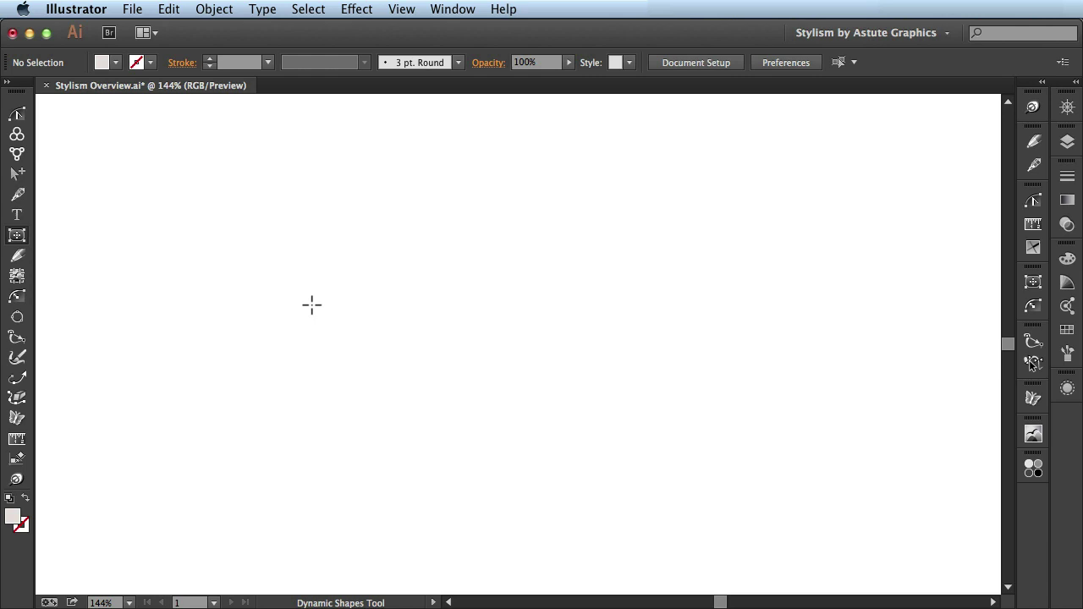
Drag out a large light gray circle from its centre on the left of the artboard.
{"action": "left_click_drag", "start_coordinate": [327, 337], "coordinate": [488, 252]}
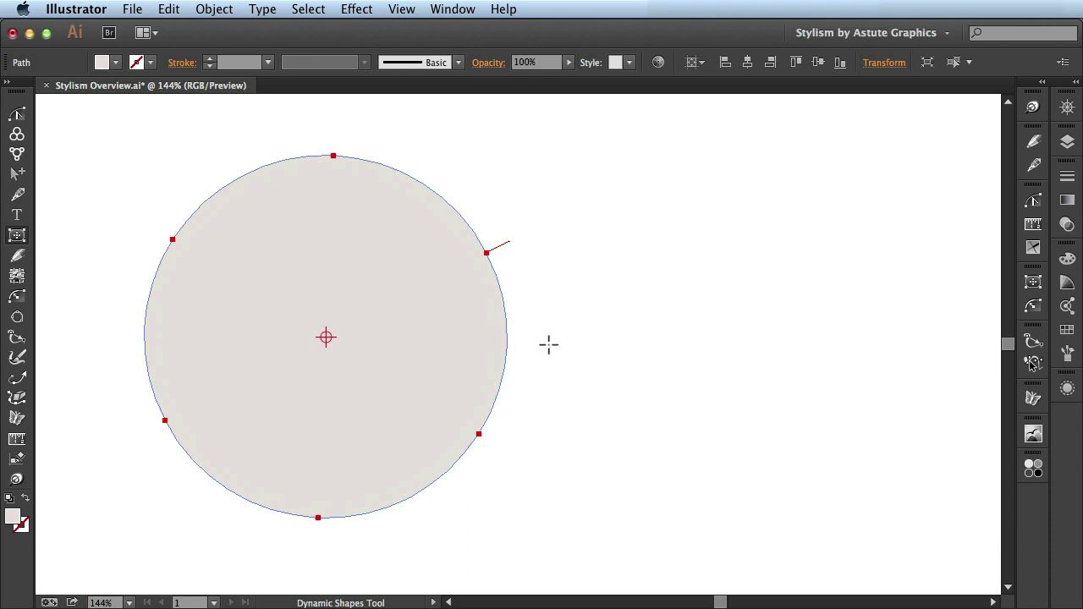
Select the Stylism Tool and open the Stylism panel from Window > Stylism.
{"action": "left_click", "coordinate": [17, 480]}
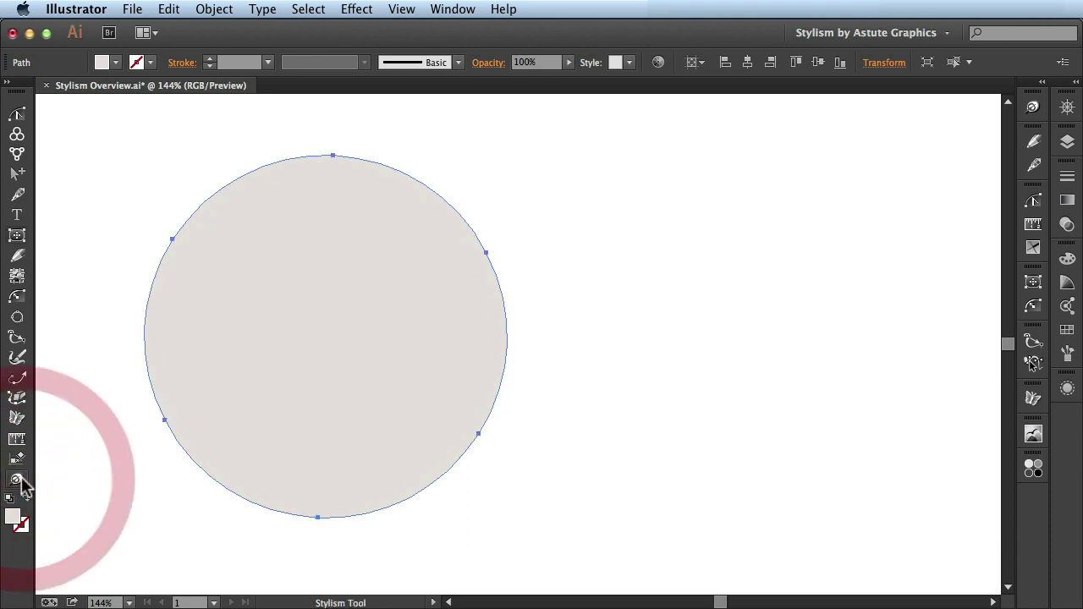
{"action": "left_click", "coordinate": [453, 9]}
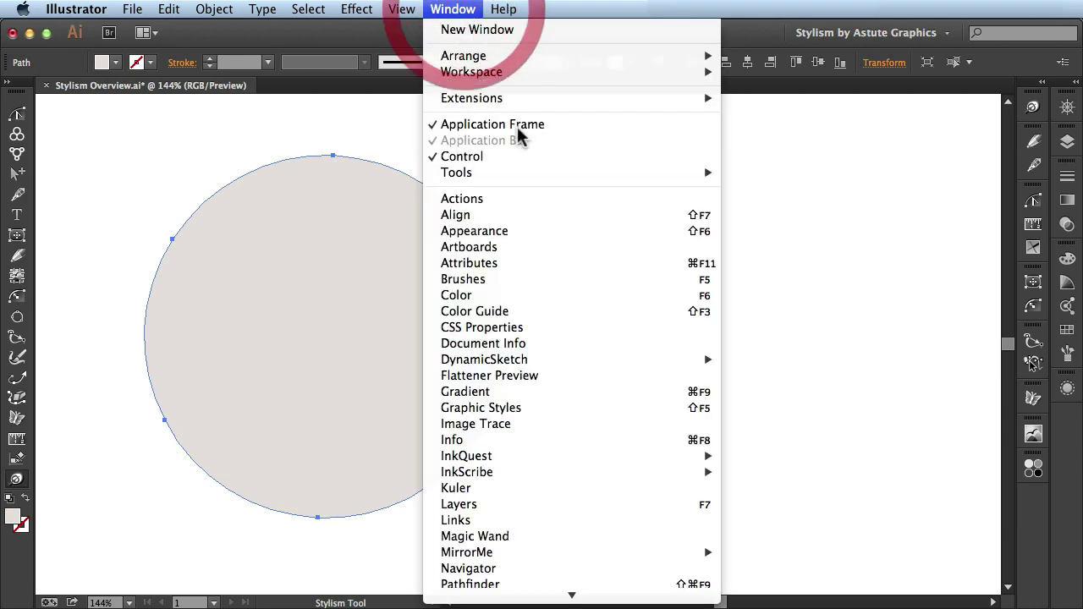
{"action": "scroll", "coordinate": [571, 483], "scroll_direction": "down", "scroll_amount": 5}
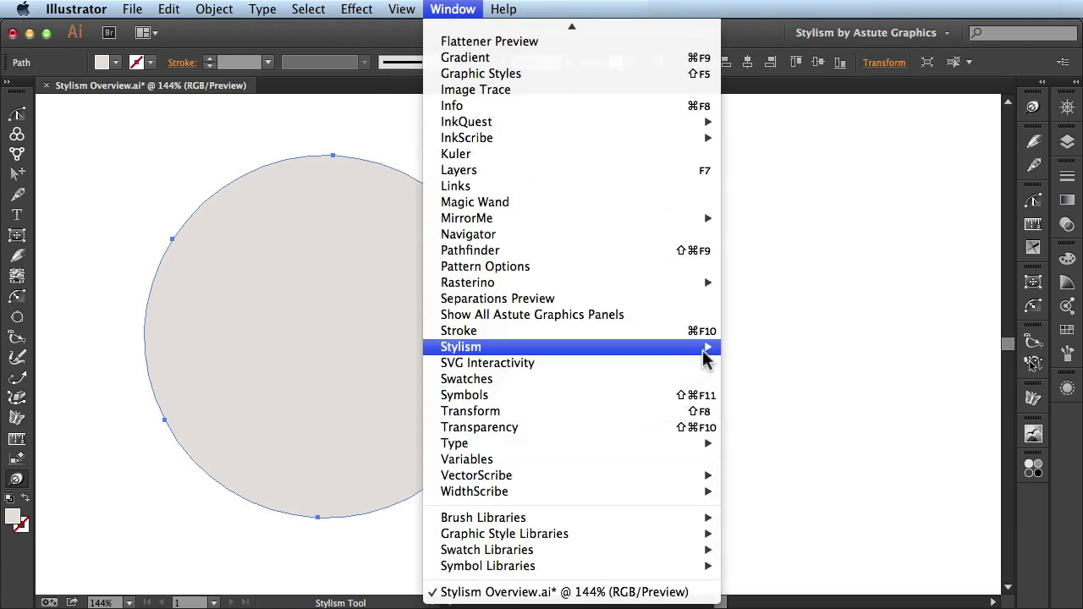
{"action": "mouse_move", "coordinate": [706, 347]}
{"action": "left_click", "coordinate": [757, 347]}
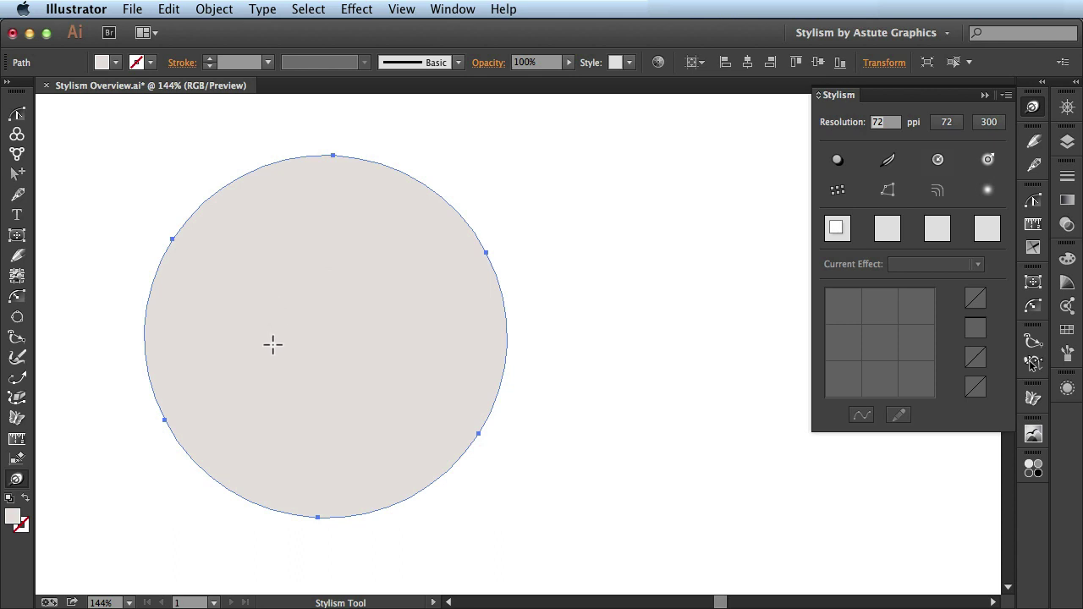
Apply a Drop Shadow and review its Multiply, 75%, 7 px offset, 5 px blur settings unchanged.
{"action": "left_click", "coordinate": [838, 161]}
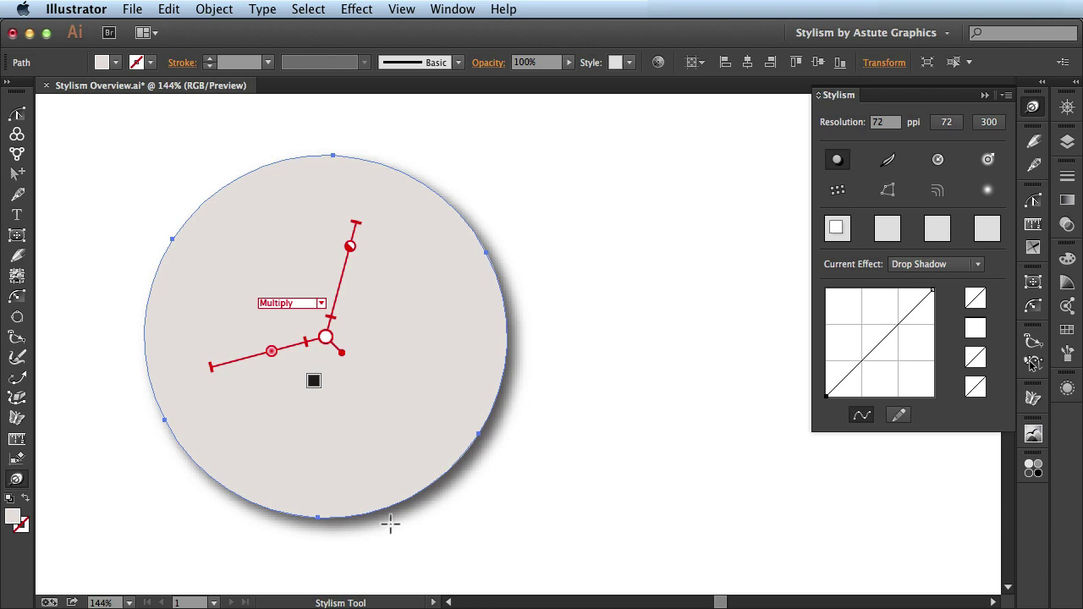
{"action": "left_click", "coordinate": [1067, 388]}
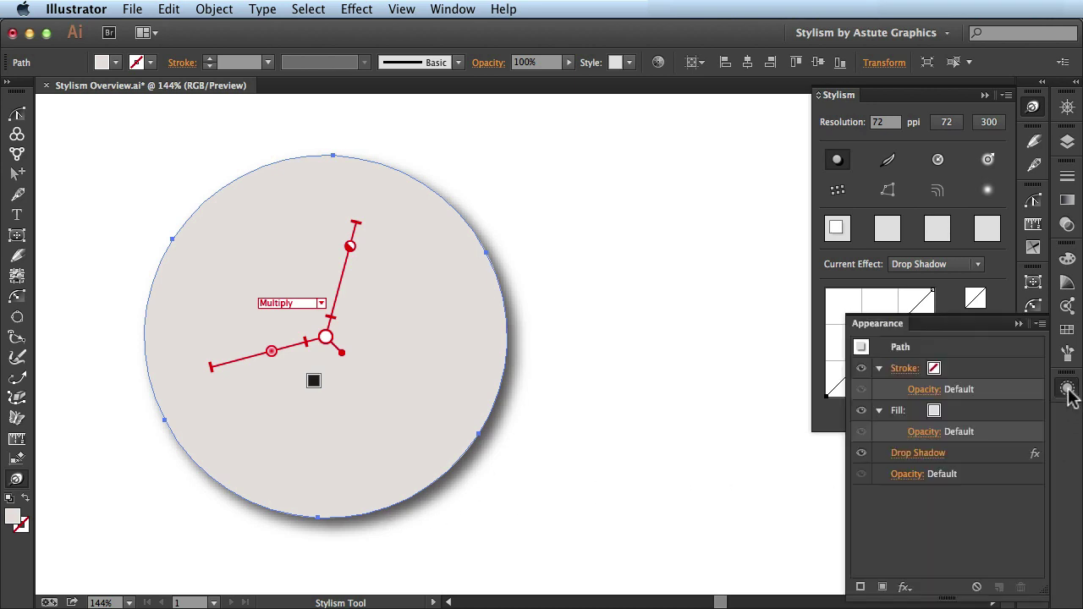
{"action": "left_click", "coordinate": [920, 455]}
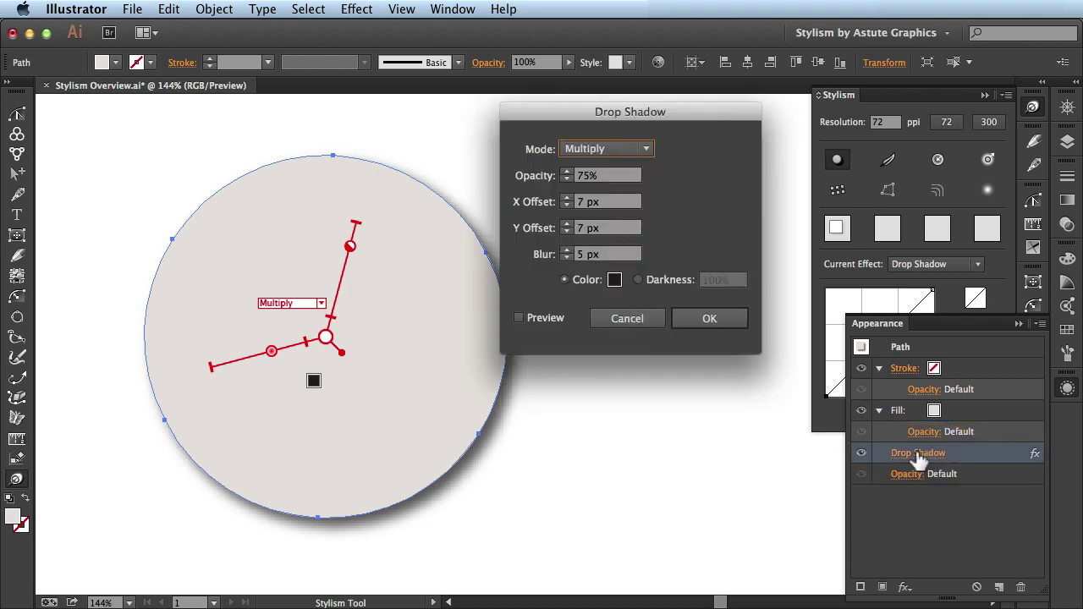
{"action": "left_click", "coordinate": [626, 319]}
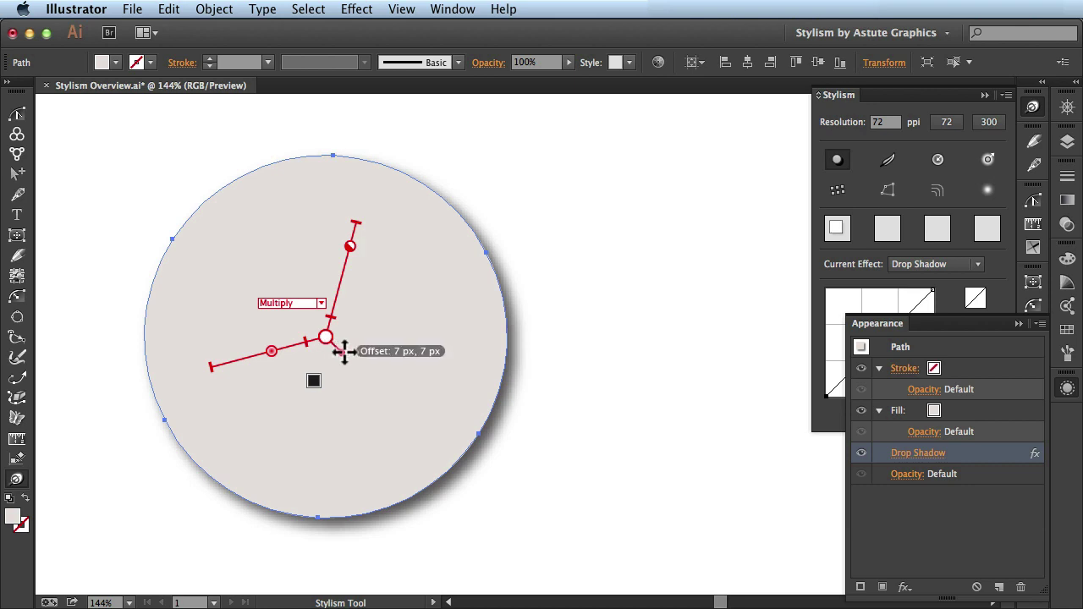
Push the shadow offset far to the lower left, keeping its dark colour and Multiply mode.
{"action": "left_click_drag", "start_coordinate": [343, 352], "coordinate": [238, 377]}
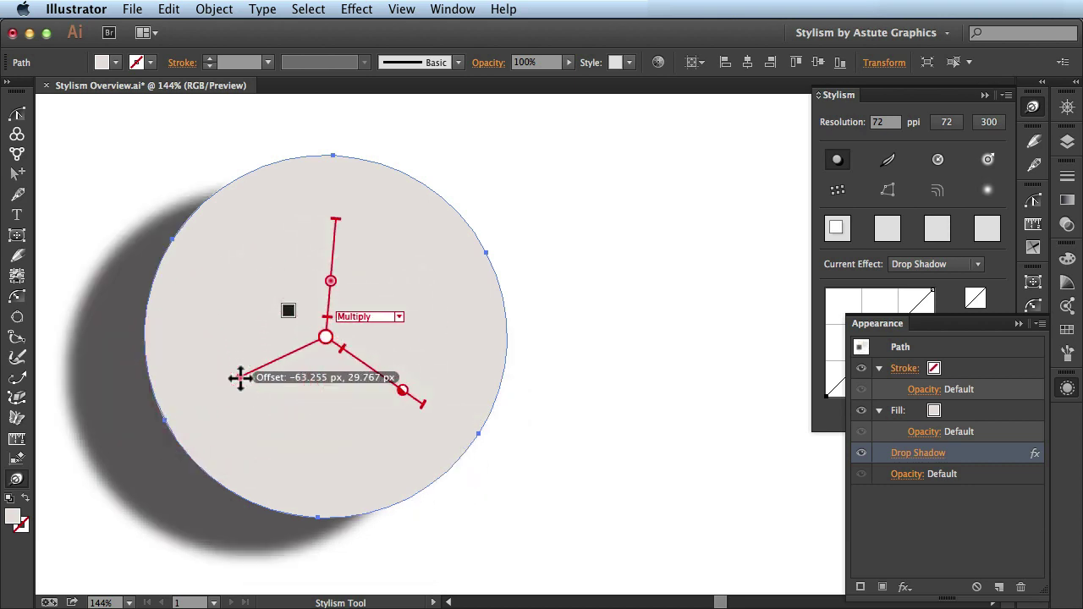
{"action": "left_click", "coordinate": [288, 314]}
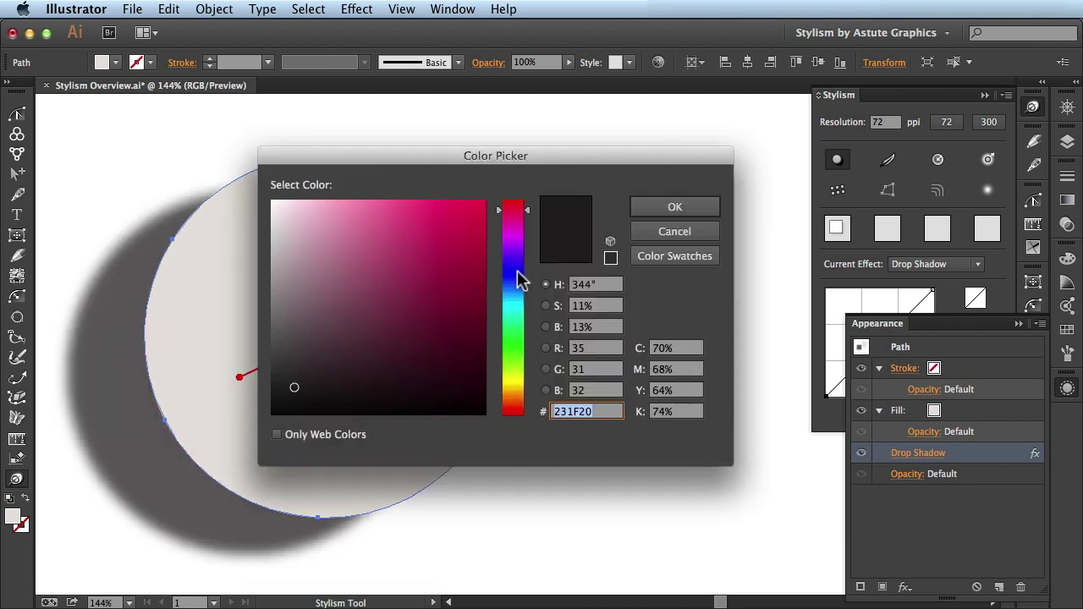
{"action": "left_click", "coordinate": [686, 233]}
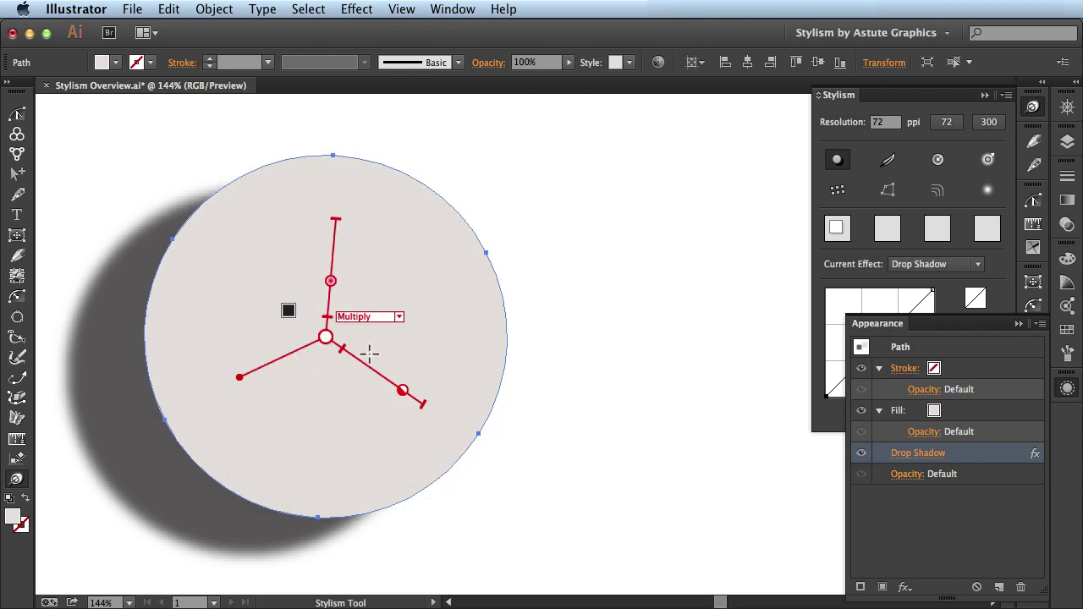
{"action": "left_click", "coordinate": [398, 318]}
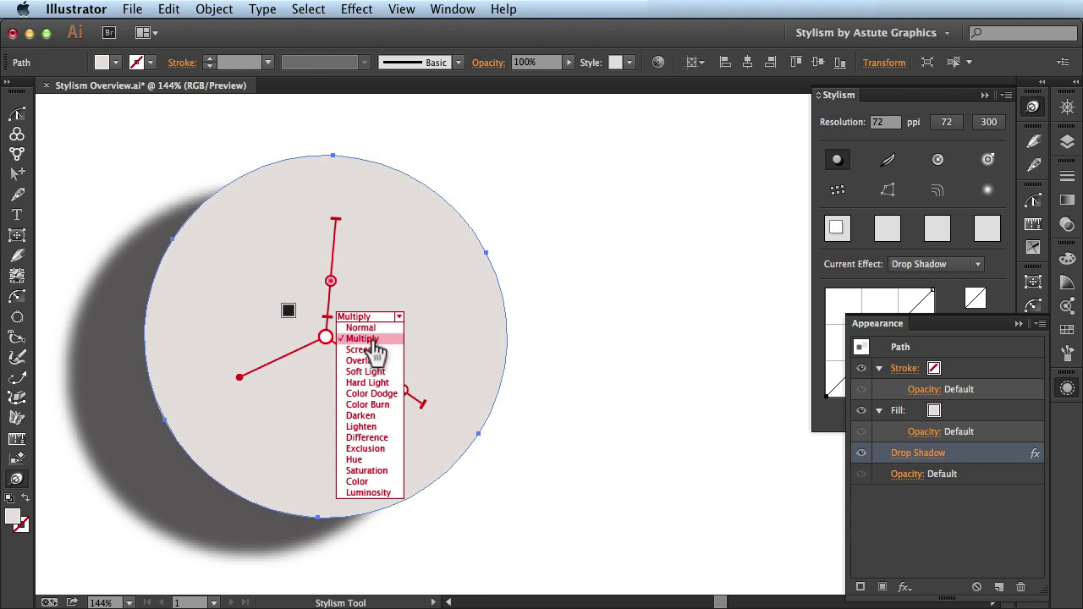
{"action": "left_click", "coordinate": [373, 339]}
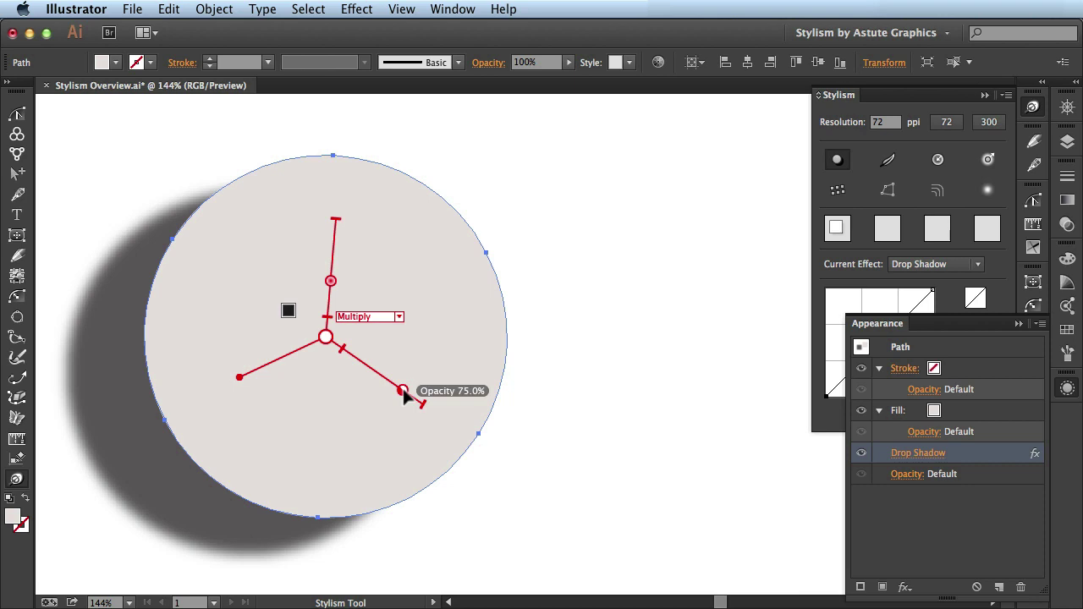
Adjust the shadow opacity on canvas and raise its blur into a soft, diffuse haze.
{"action": "left_click_drag", "start_coordinate": [403, 394], "coordinate": [423, 405]}
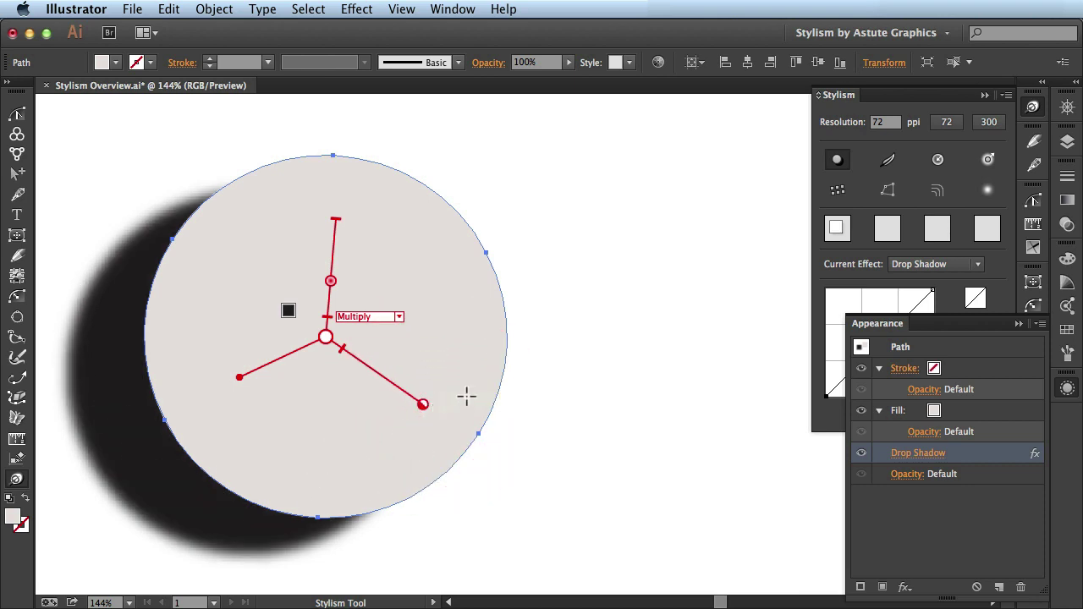
{"action": "left_click_drag", "start_coordinate": [424, 405], "coordinate": [368, 375]}
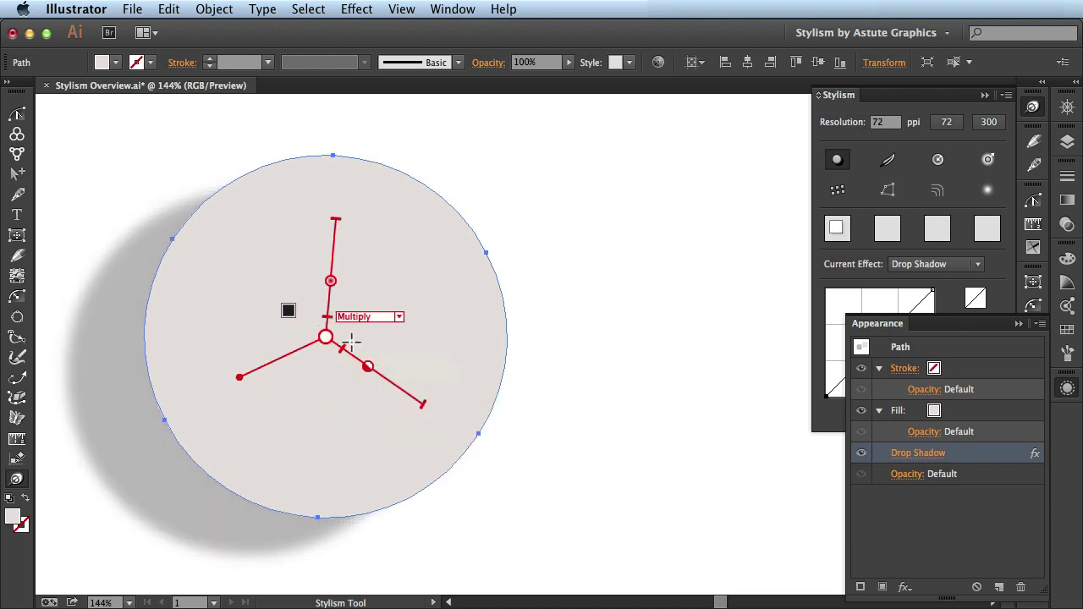
{"action": "mouse_move", "coordinate": [331, 282]}
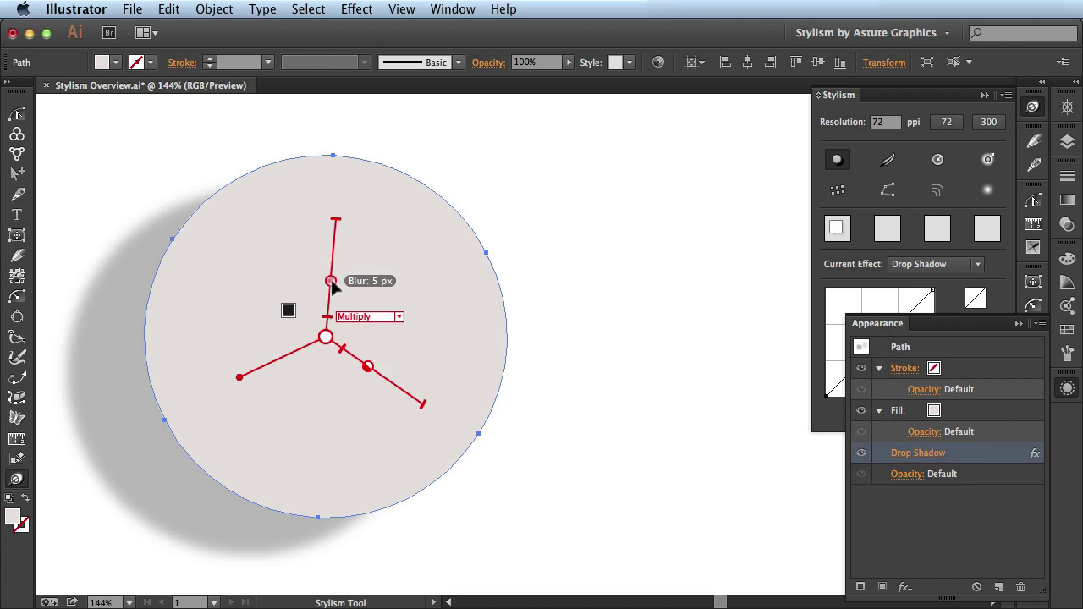
{"action": "left_click_drag", "start_coordinate": [332, 282], "coordinate": [326, 326]}
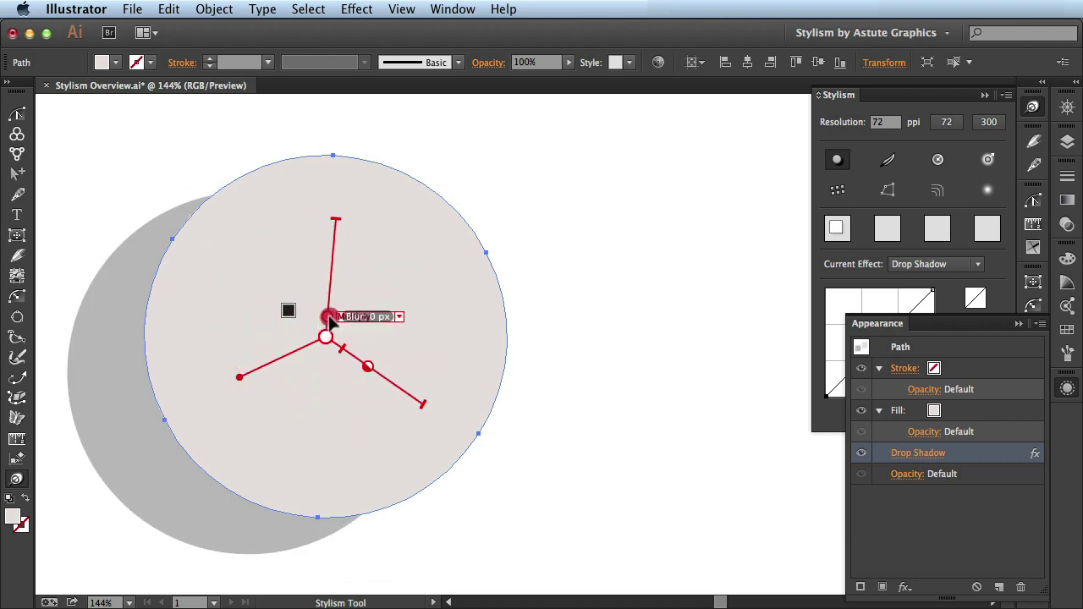
{"action": "left_click_drag", "start_coordinate": [327, 317], "coordinate": [335, 238]}
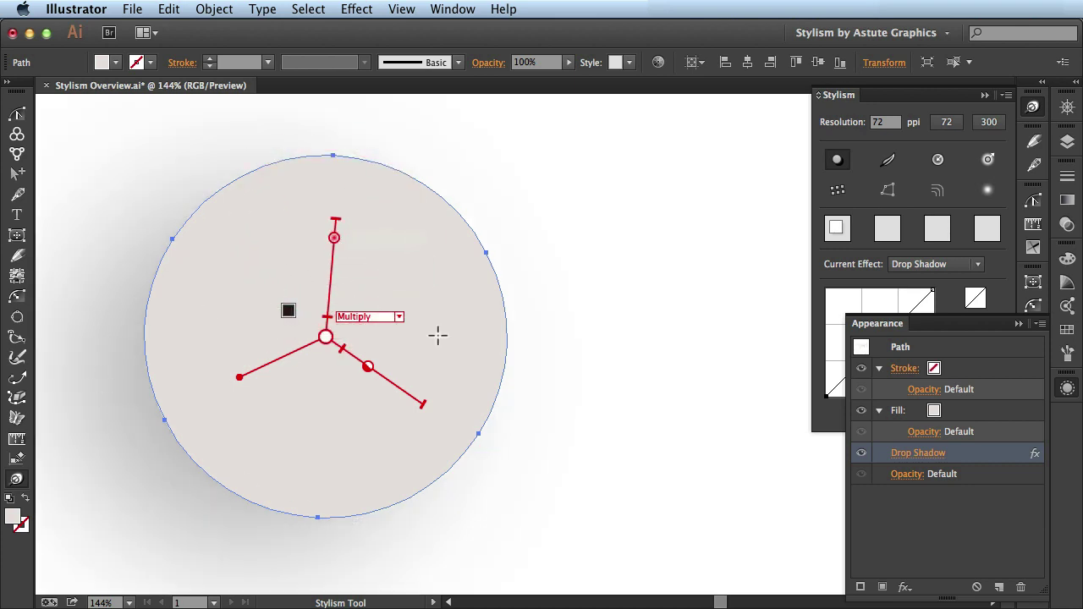
Check the Drop Shadow settings without changes, then collapse the Appearance panel.
{"action": "left_click", "coordinate": [907, 451]}
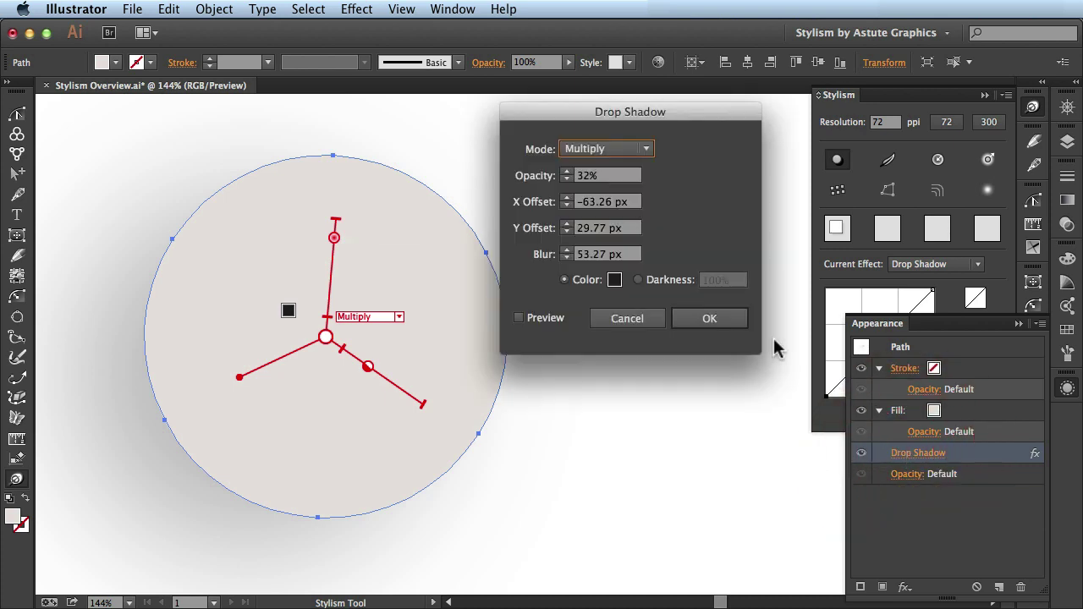
{"action": "left_click", "coordinate": [636, 320]}
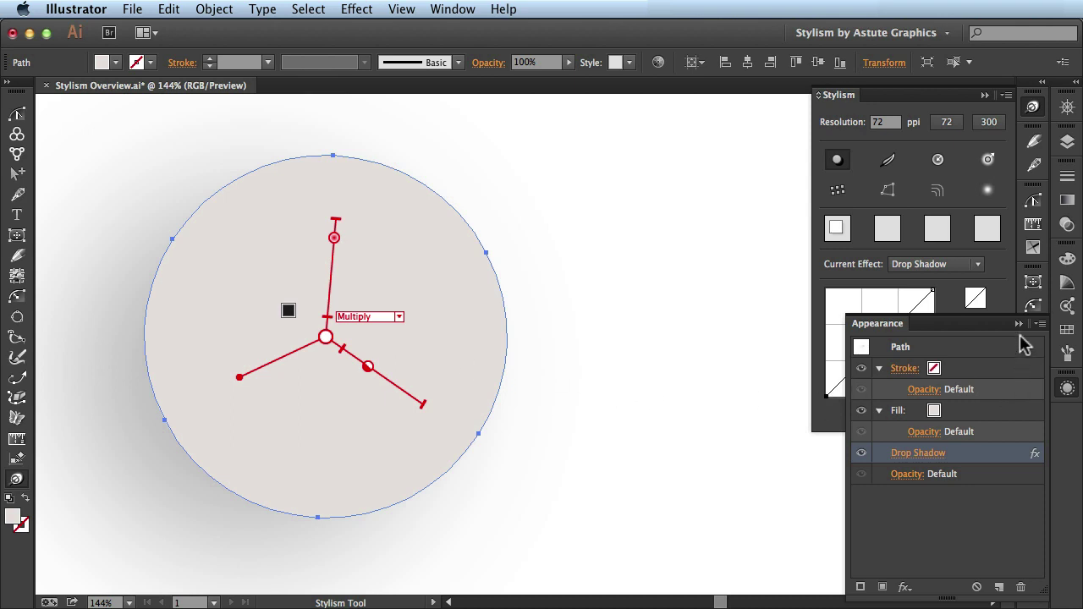
{"action": "left_click", "coordinate": [1019, 324]}
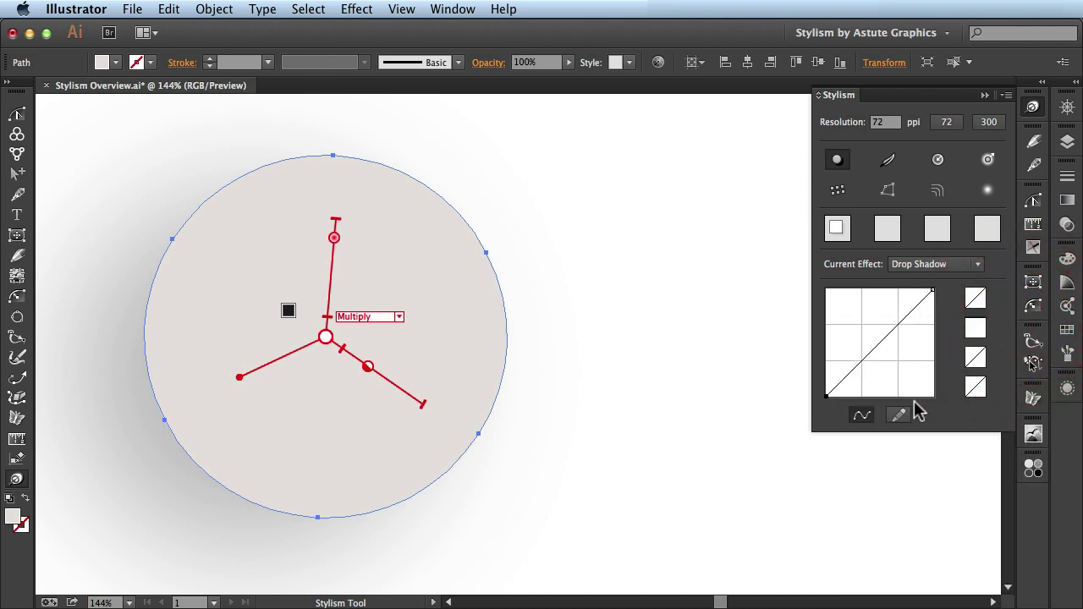
Add a Screen-mode Inner Glow, switching its source to Center and back to Edge.
{"action": "left_click", "coordinate": [938, 160]}
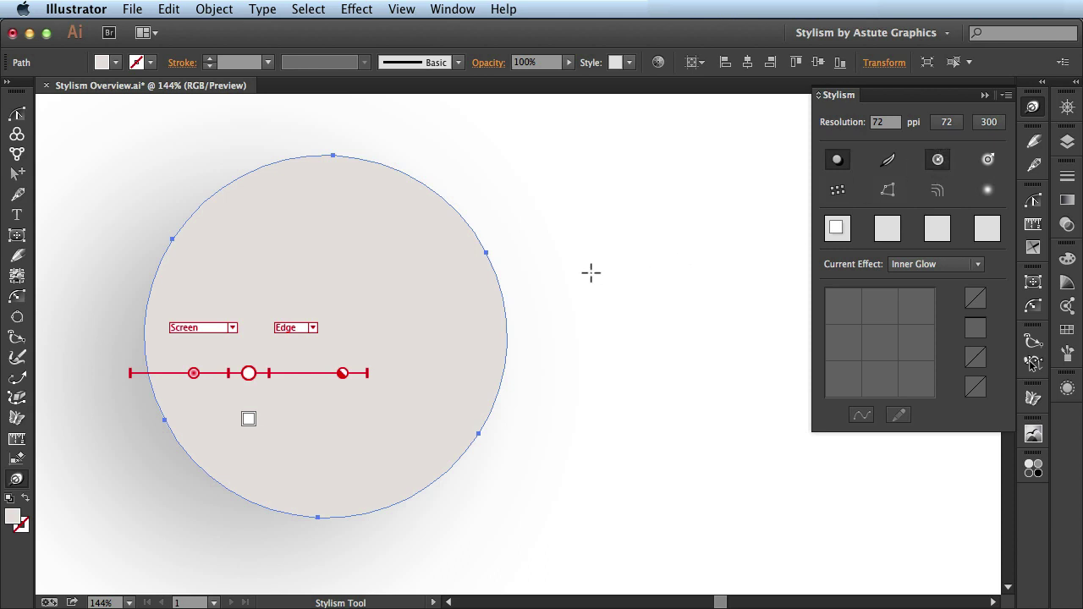
{"action": "mouse_move", "coordinate": [194, 374]}
{"action": "mouse_move", "coordinate": [342, 375]}
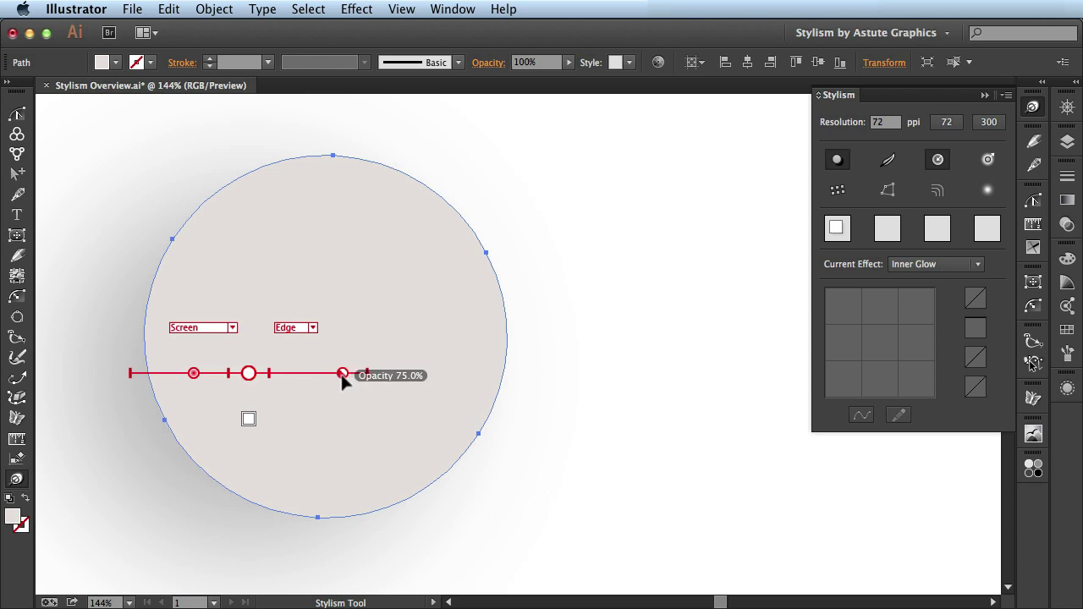
{"action": "left_click", "coordinate": [312, 328]}
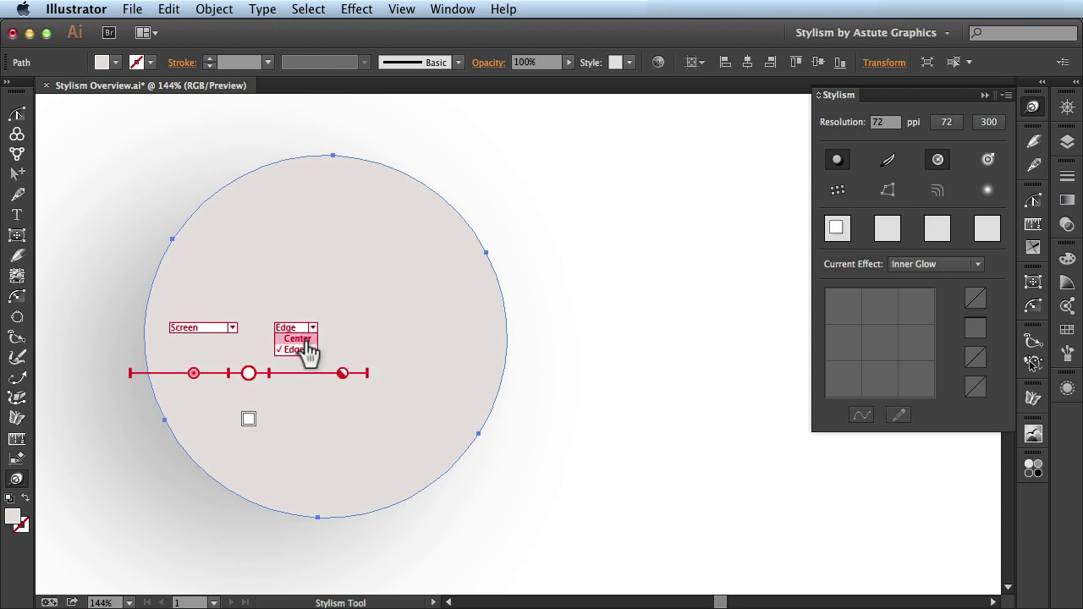
{"action": "left_click", "coordinate": [301, 340]}
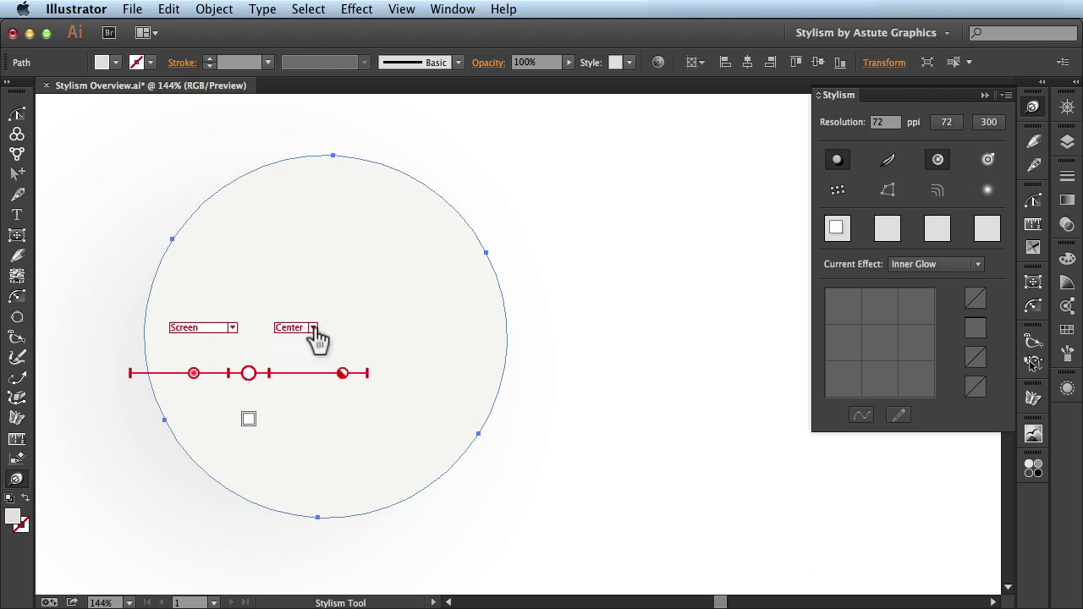
{"action": "left_click", "coordinate": [312, 327]}
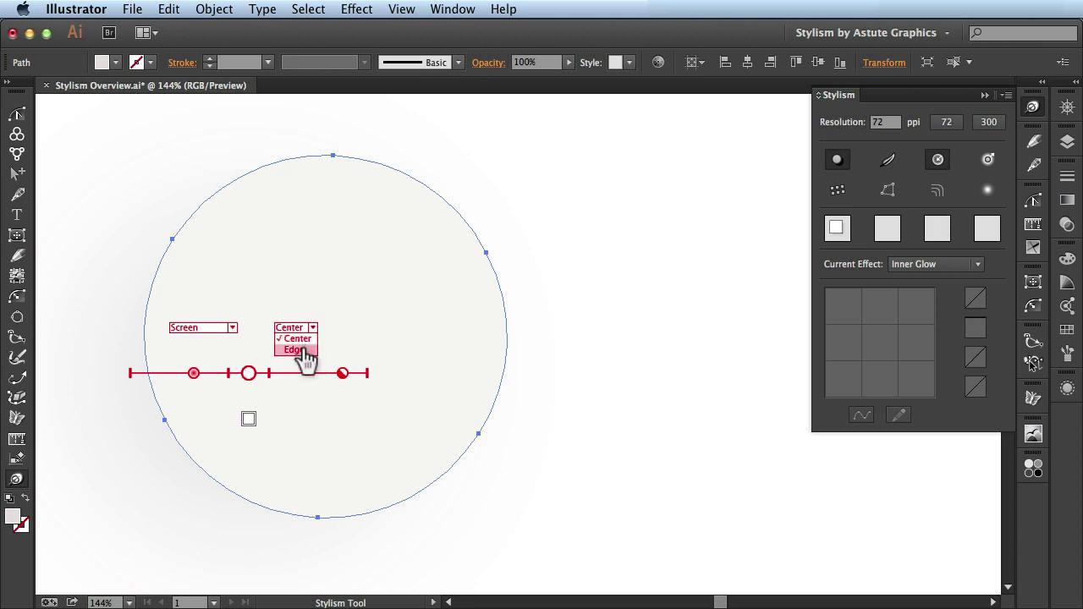
{"action": "left_click", "coordinate": [303, 350]}
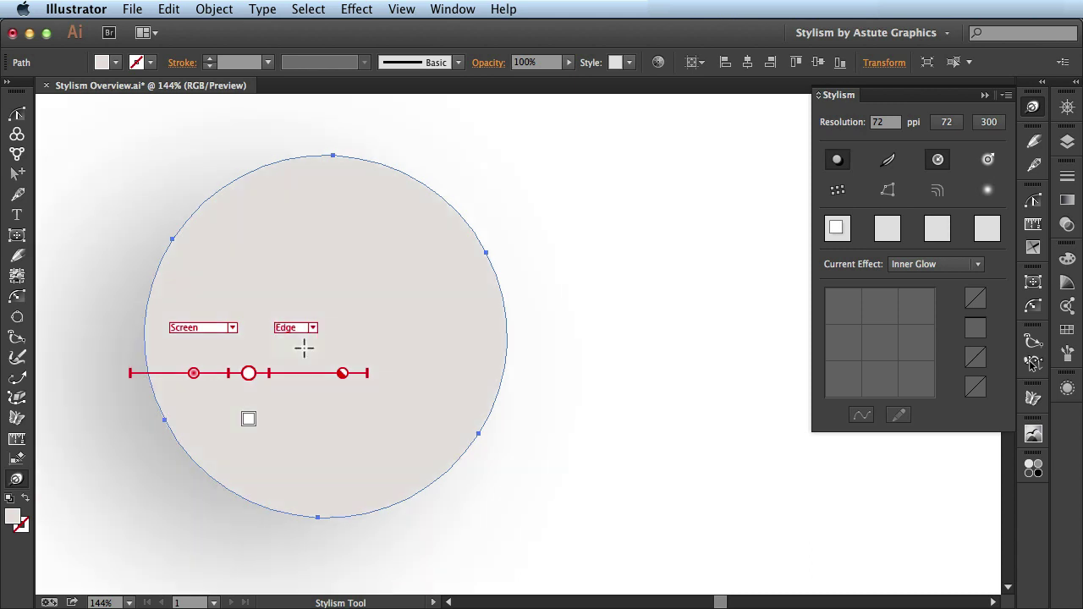
Drag the Inner Glow entry into the circle's Fill in Appearance, then collapse the panel.
{"action": "left_click", "coordinate": [1067, 389]}
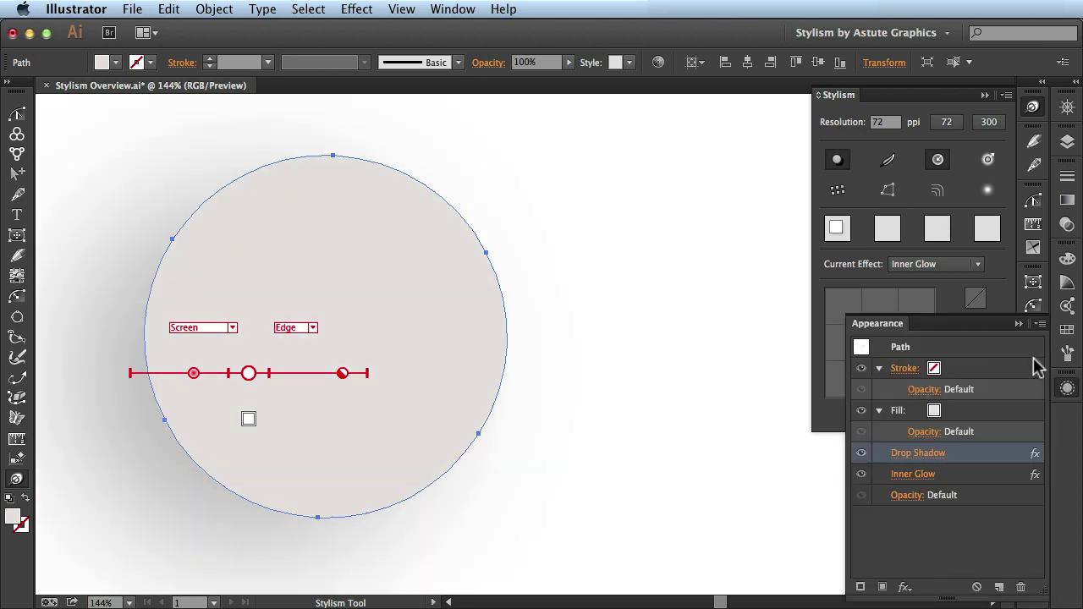
{"action": "left_click", "coordinate": [955, 479]}
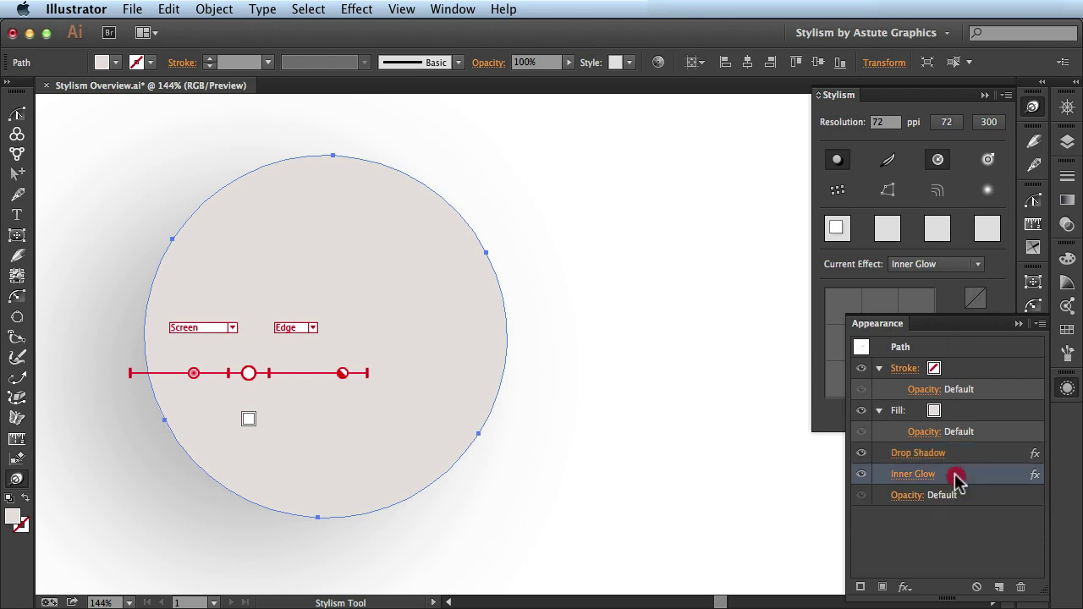
{"action": "left_click_drag", "start_coordinate": [956, 479], "coordinate": [959, 414]}
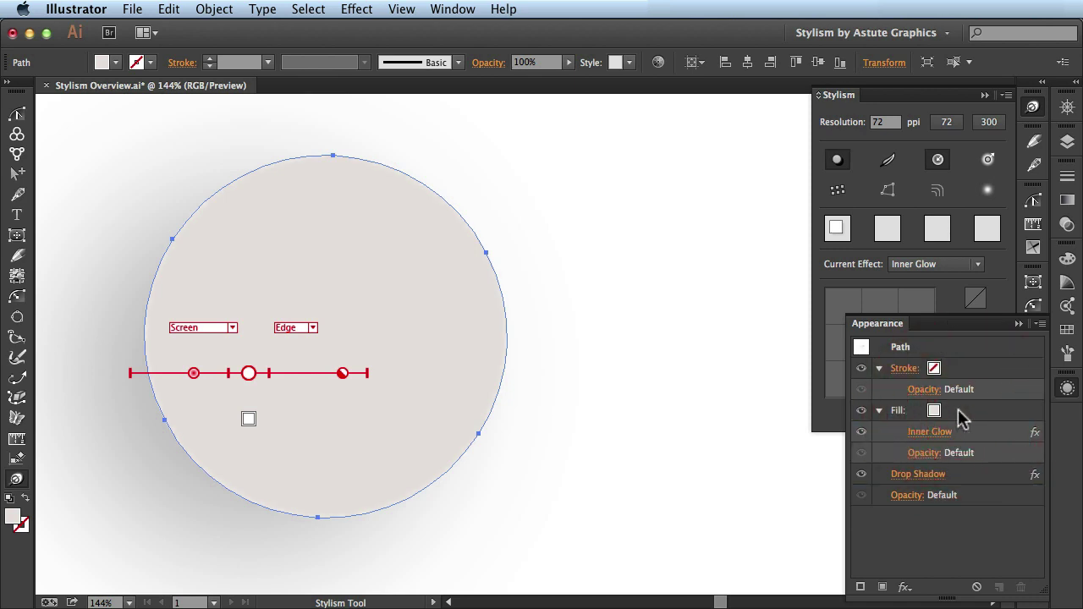
{"action": "left_click", "coordinate": [1020, 323]}
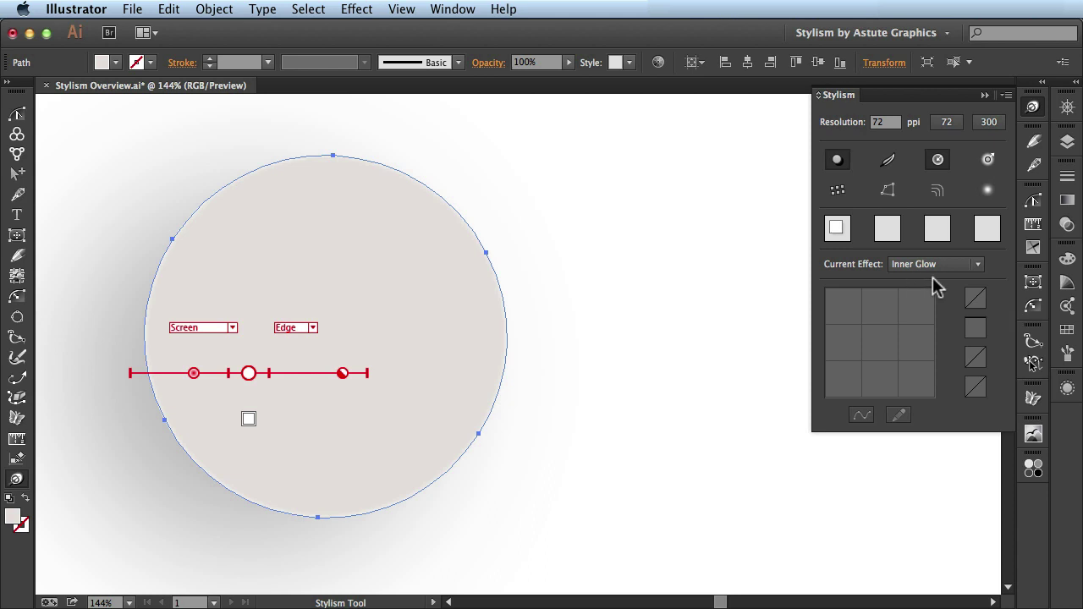
Edit the Drop Shadow: offset about 81 px right, 63.6% opacity, and more blur.
{"action": "left_click", "coordinate": [978, 265]}
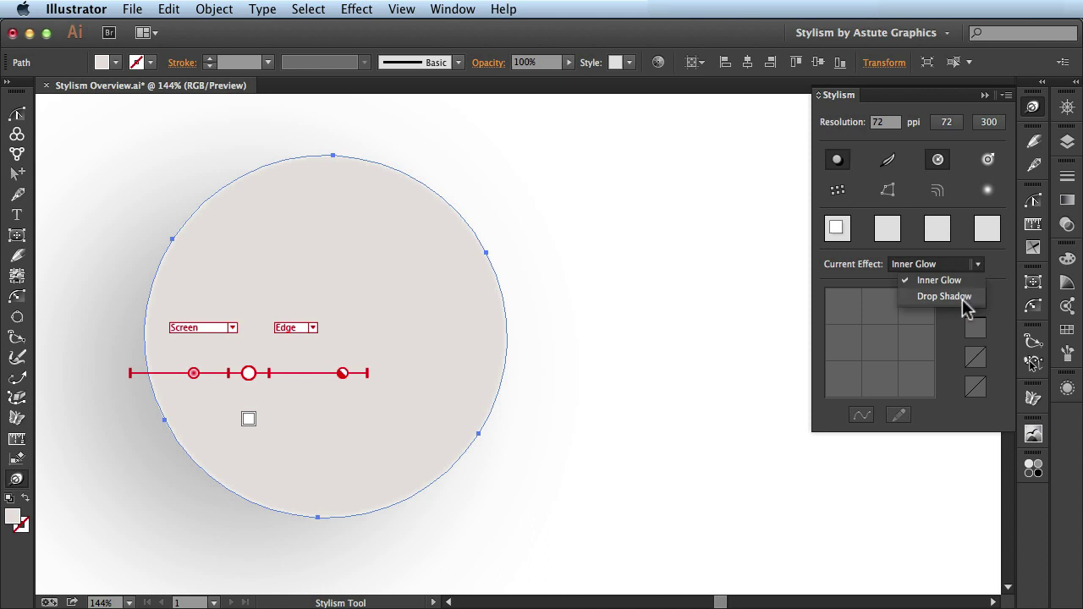
{"action": "left_click", "coordinate": [963, 298]}
{"action": "left_click_drag", "start_coordinate": [240, 376], "coordinate": [436, 337]}
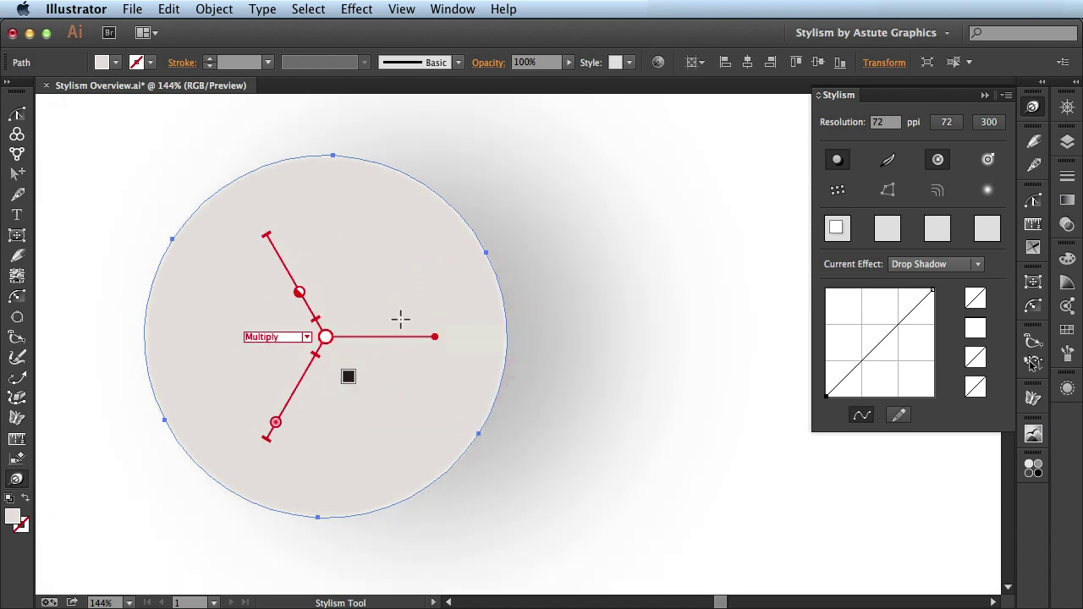
{"action": "left_click_drag", "start_coordinate": [297, 292], "coordinate": [285, 267]}
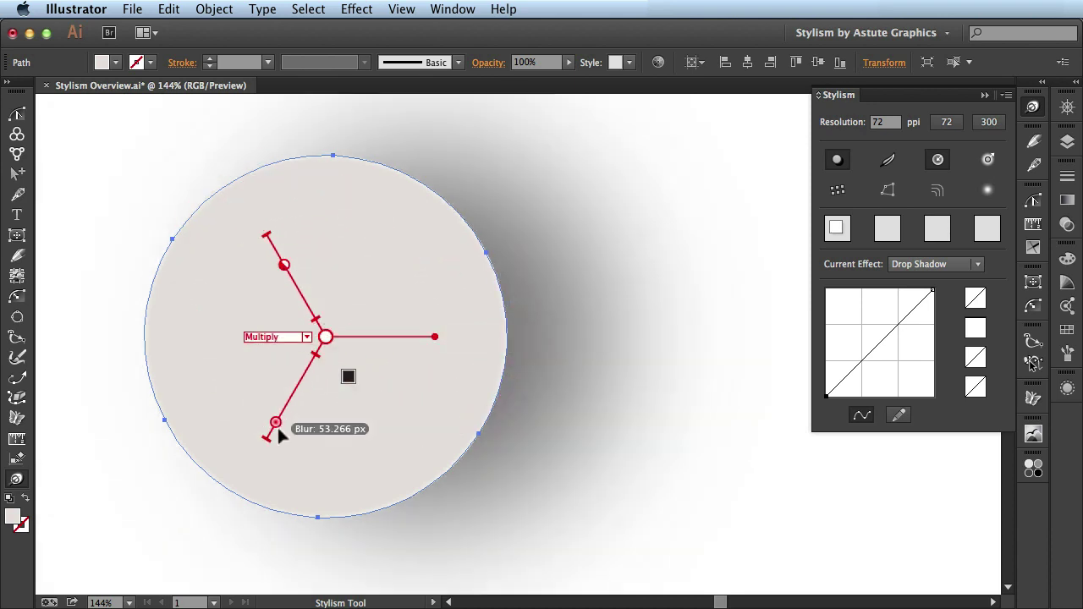
{"action": "left_click_drag", "start_coordinate": [275, 422], "coordinate": [284, 409]}
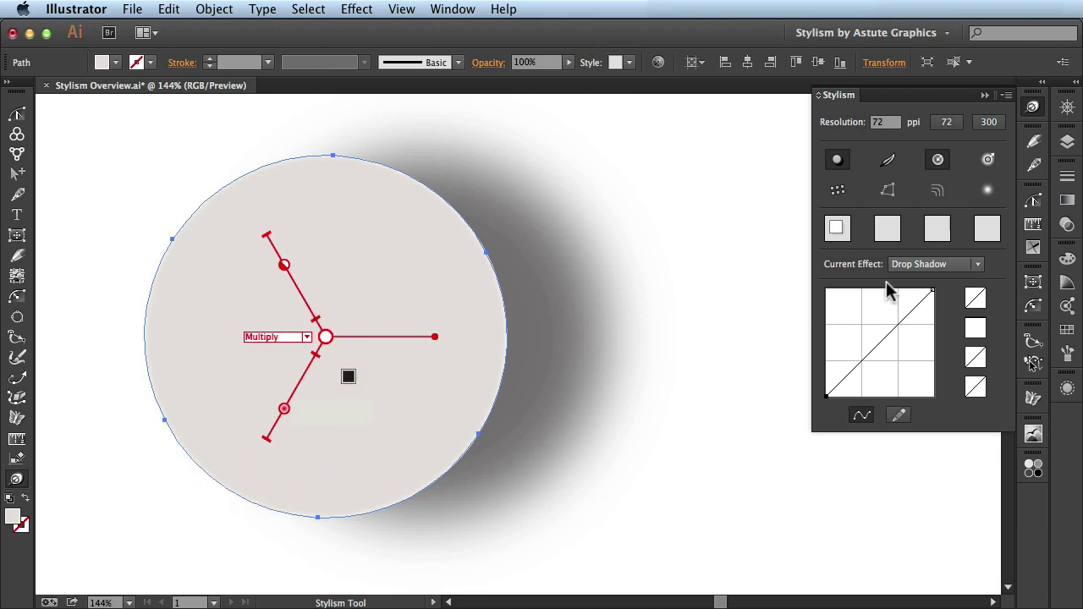
{"action": "left_click", "coordinate": [914, 267]}
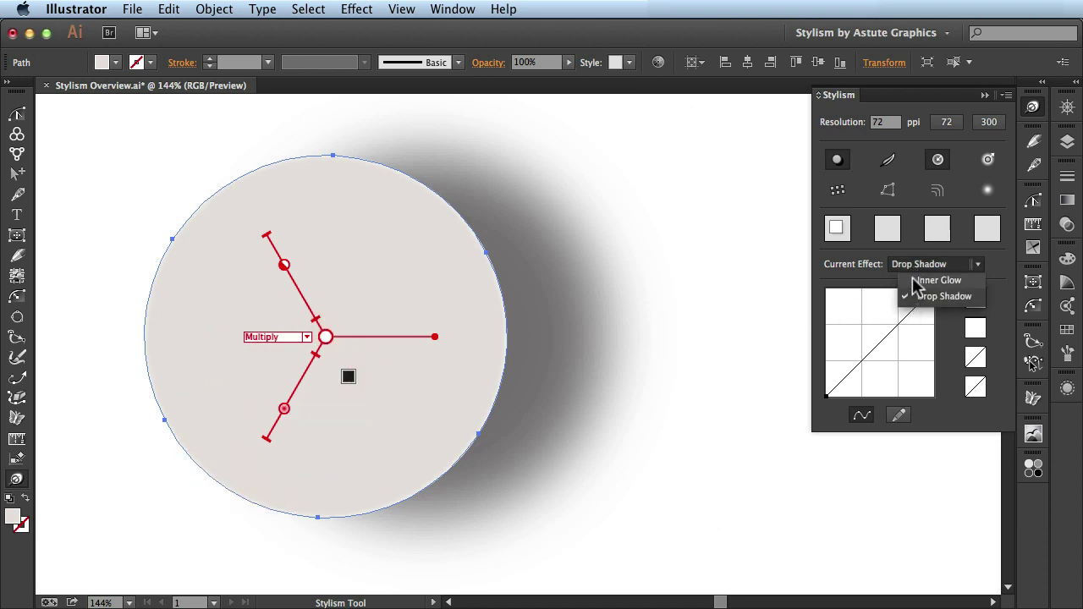
Reduce the inner glow to about 49% opacity and set it to glow from the Center.
{"action": "left_click", "coordinate": [914, 282]}
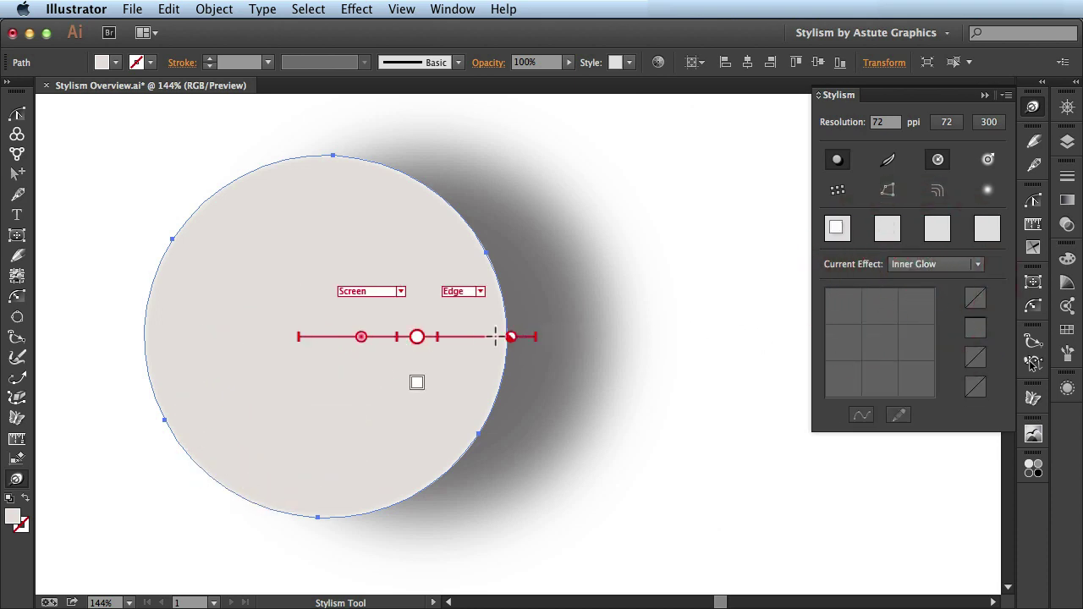
{"action": "left_click_drag", "start_coordinate": [508, 336], "coordinate": [486, 337]}
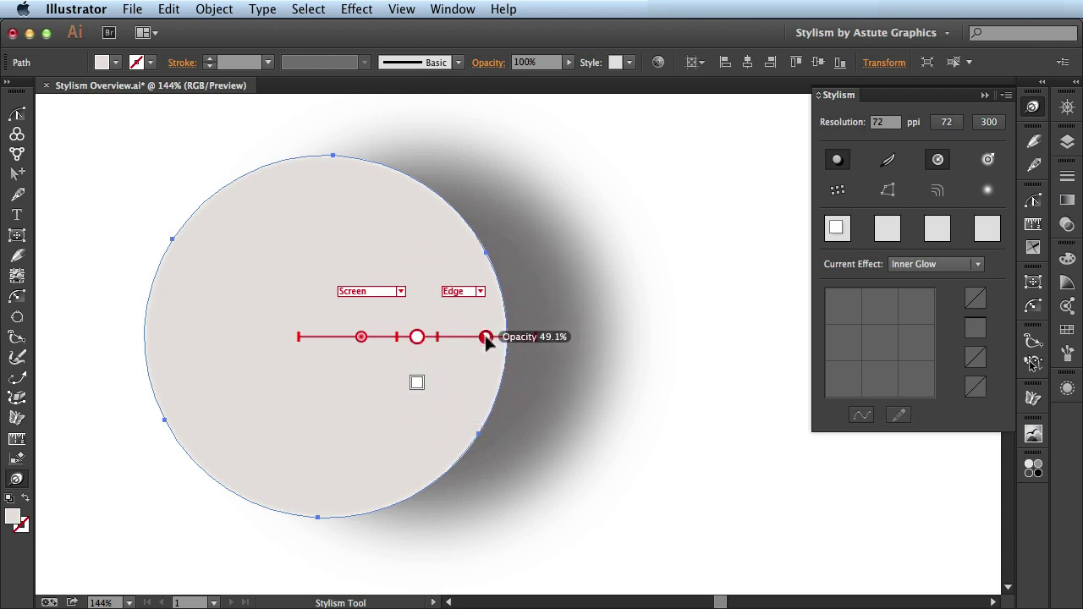
{"action": "left_click", "coordinate": [480, 291]}
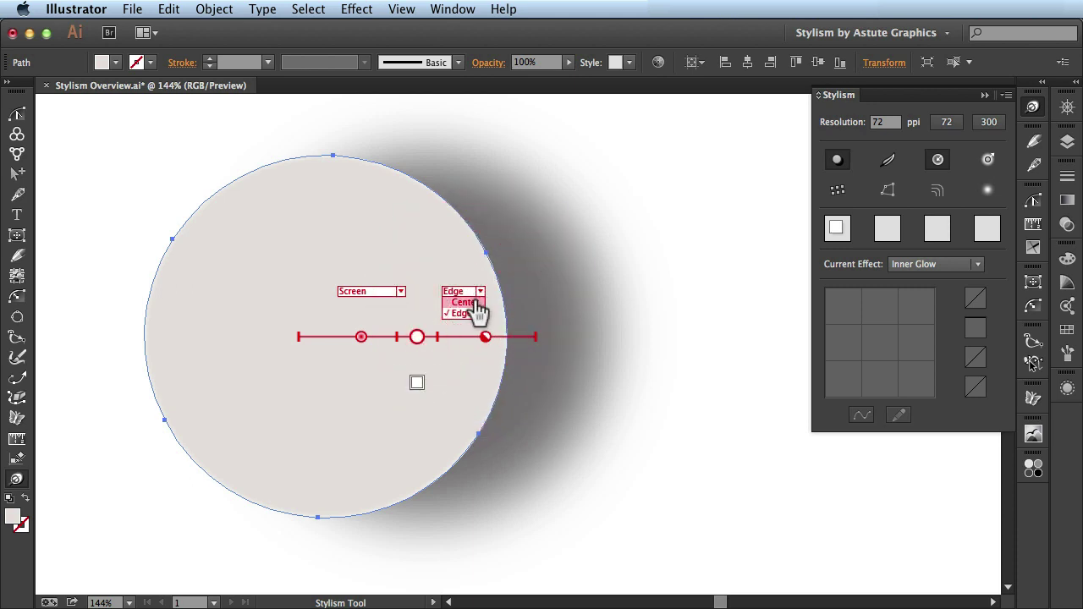
{"action": "left_click", "coordinate": [477, 302]}
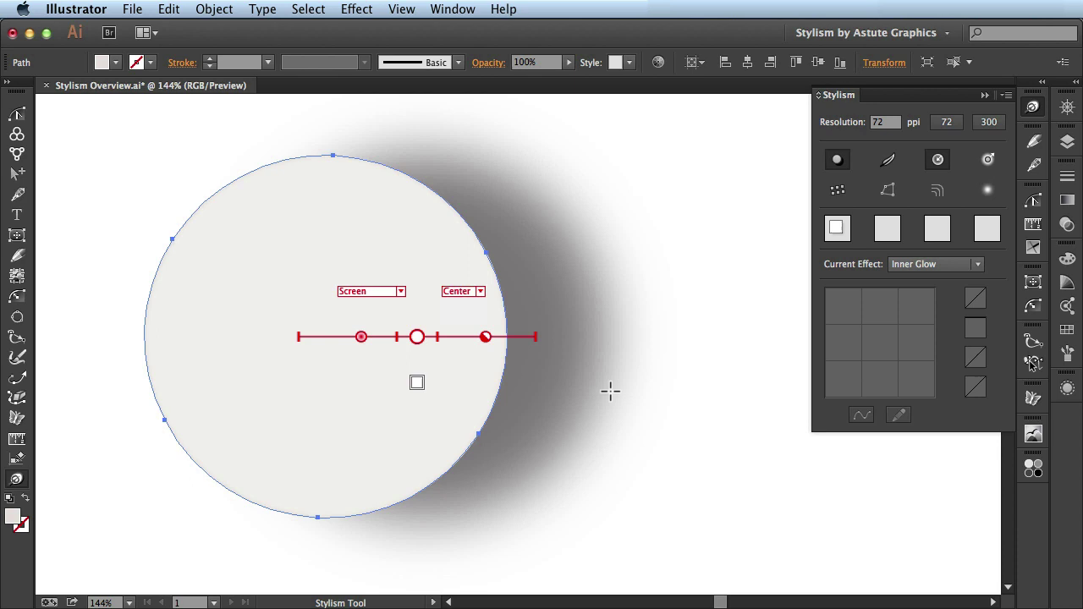
Check the Inner Glow settings (Screen, 49%, 5 px blur, Center) in the Appearance panel without changing them.
{"action": "left_click", "coordinate": [1068, 388]}
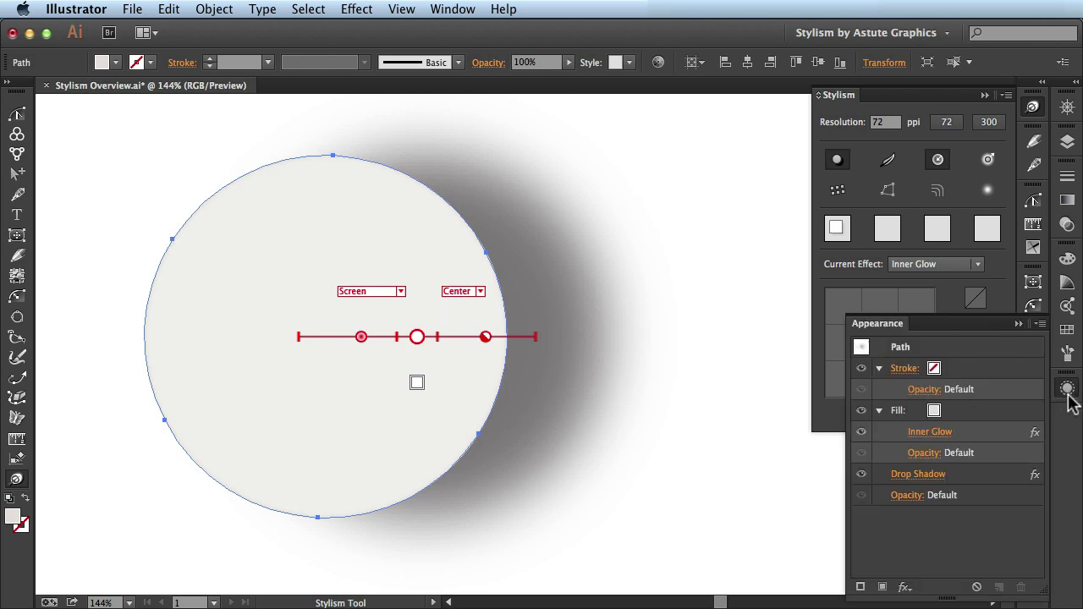
{"action": "left_click", "coordinate": [930, 432]}
{"action": "left_click", "coordinate": [530, 252]}
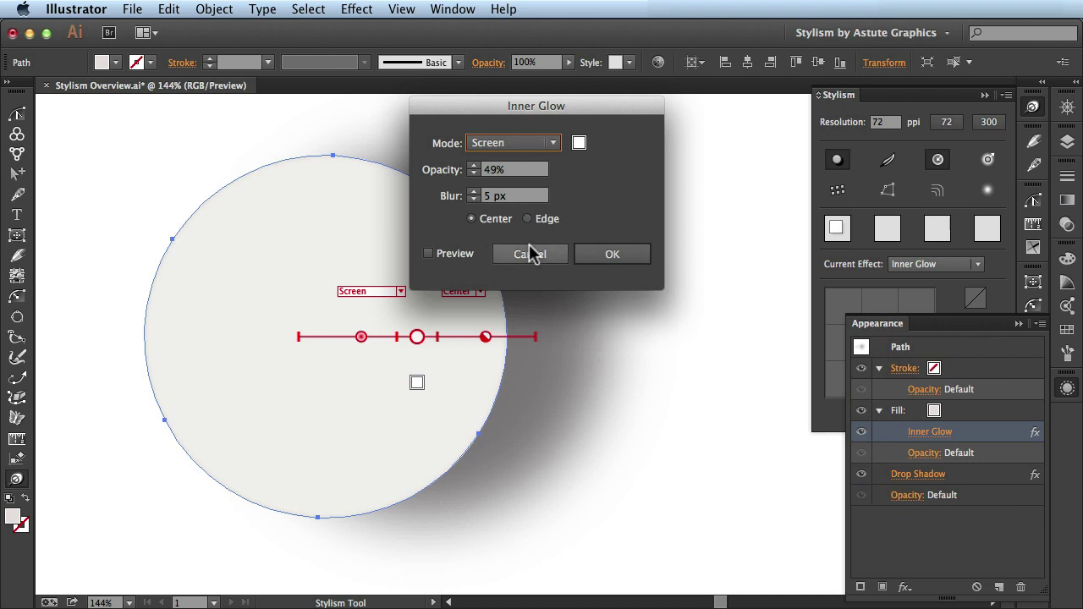